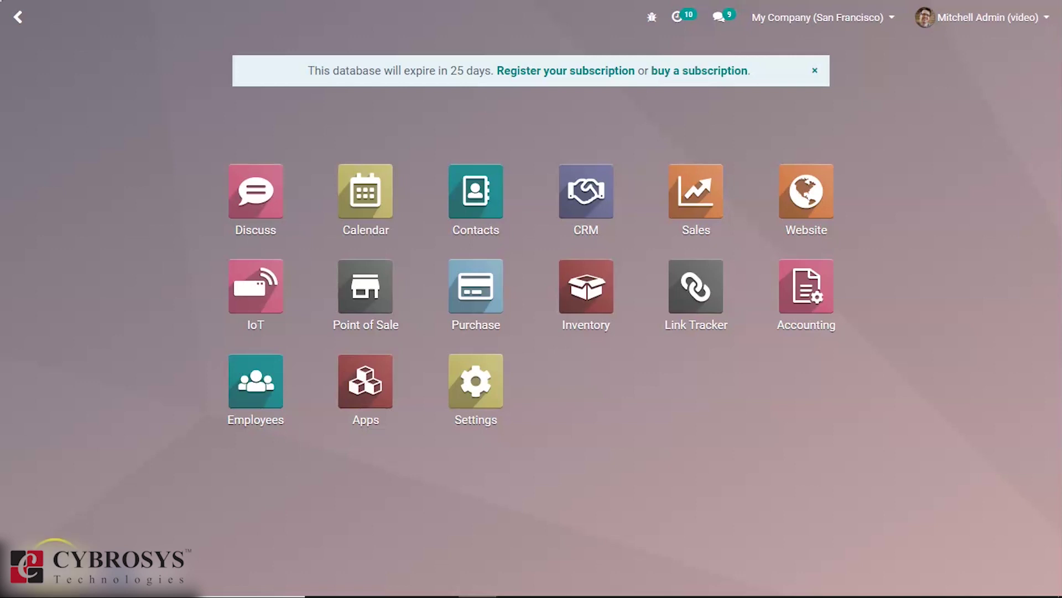
Step: In the CRM app's Leads list, open the 'exampl lead' record (80.00%, Product tag)
click(570, 207)
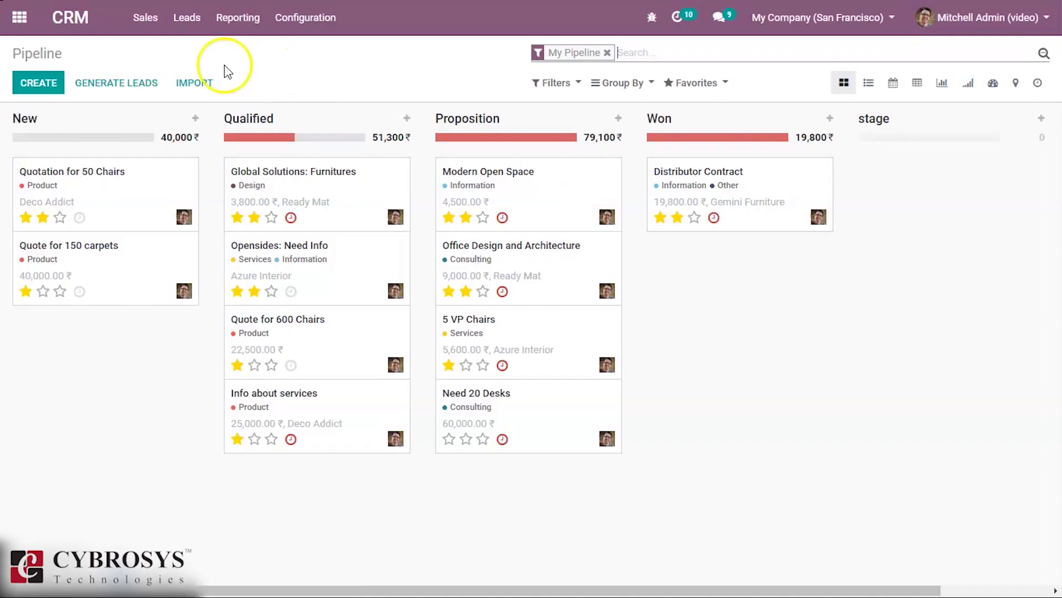
click(188, 32)
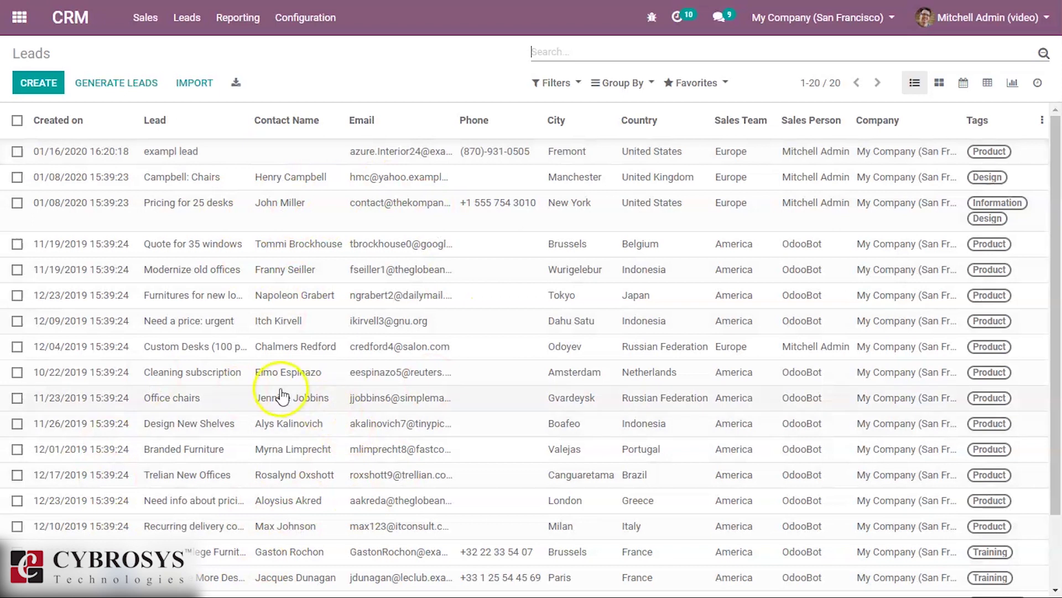
click(318, 159)
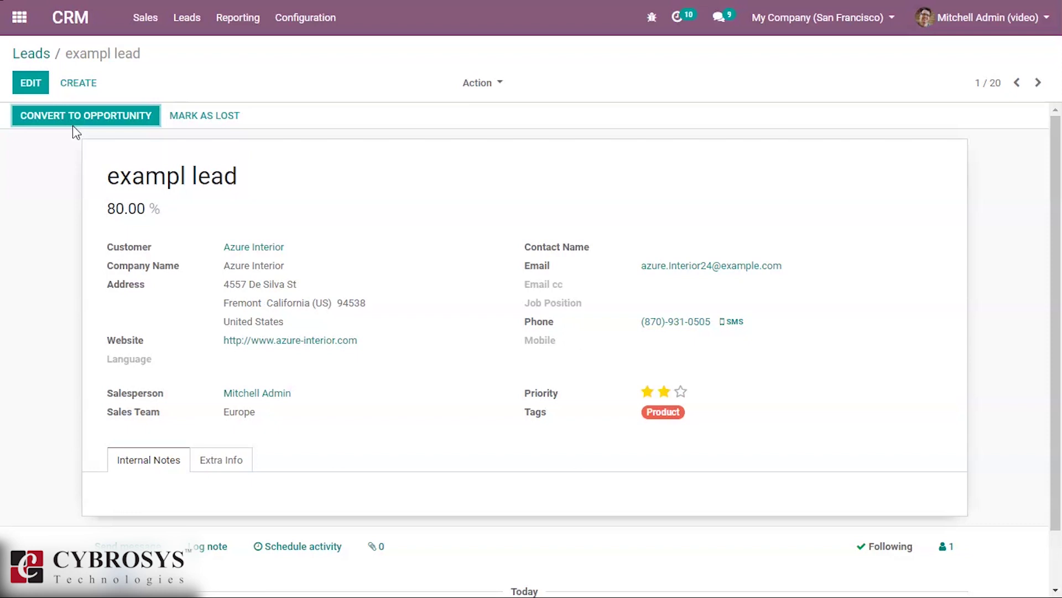
click(72, 125)
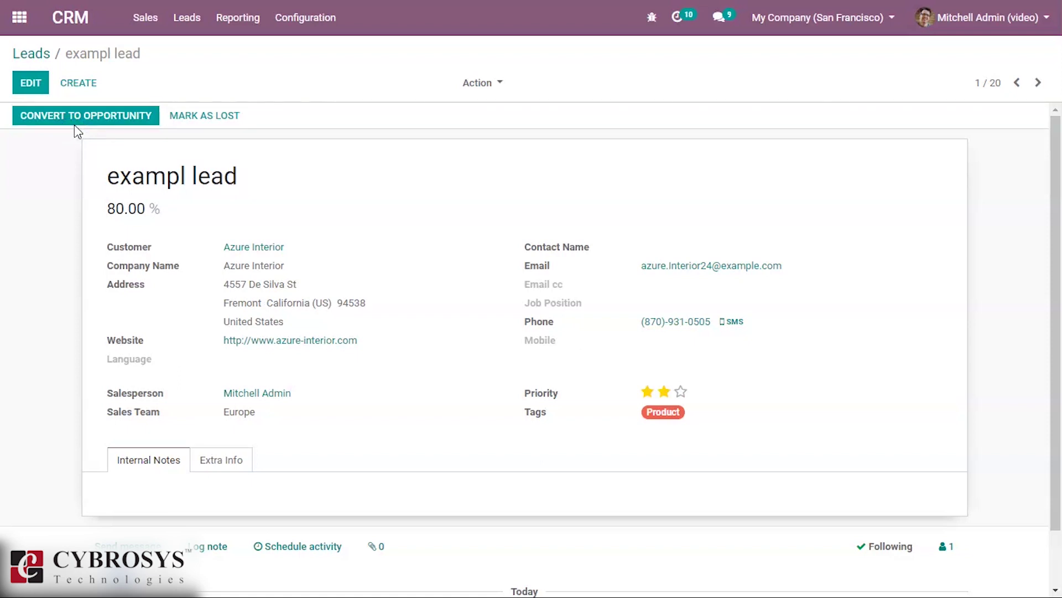
Step: Try the exampl lead conversion and customer options, then choose merging with its four existing opportunities
click(80, 120)
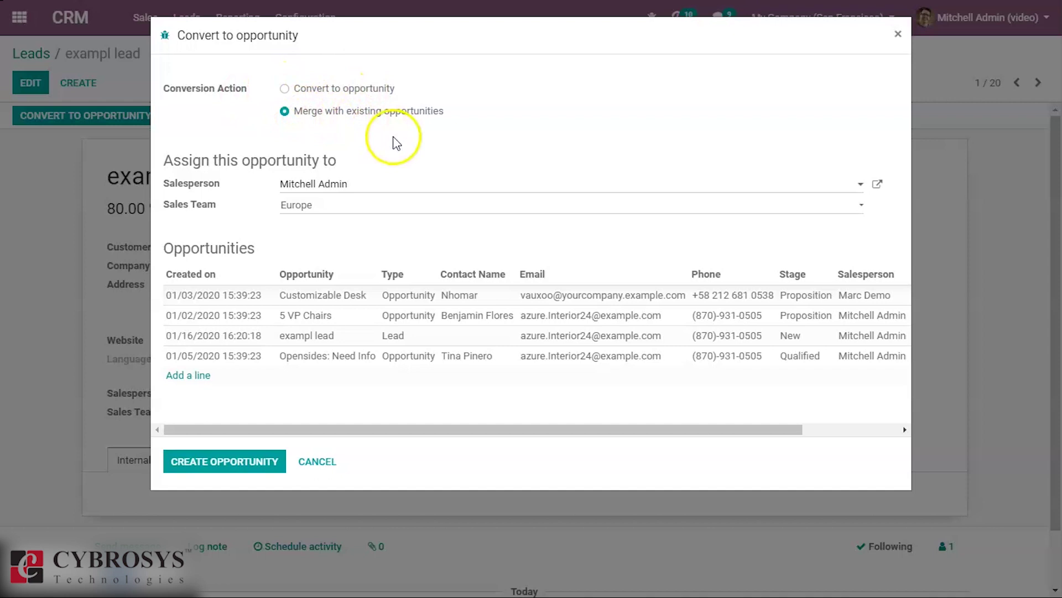
click(287, 92)
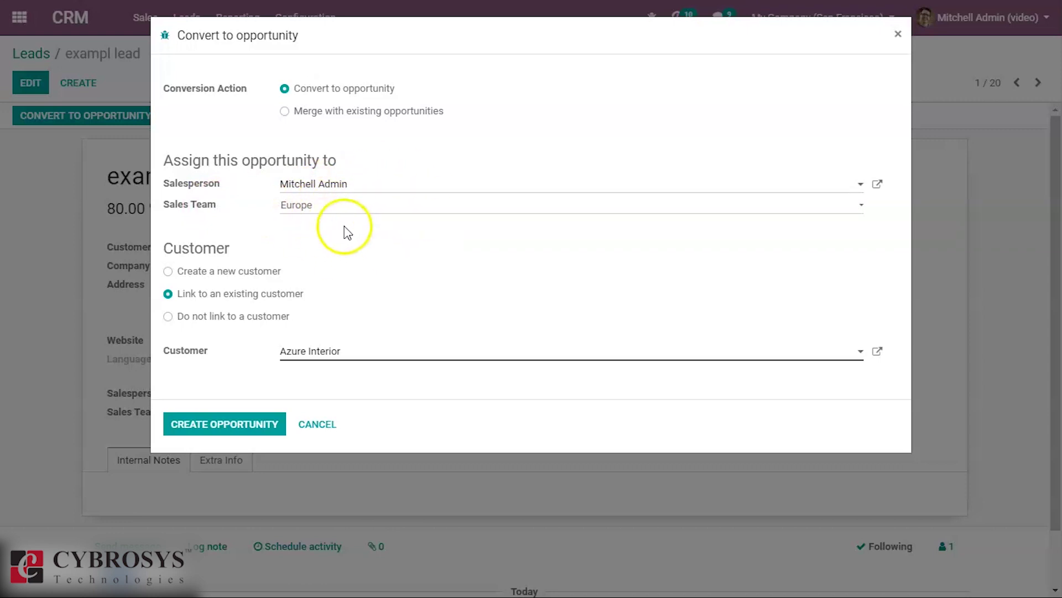
click(168, 272)
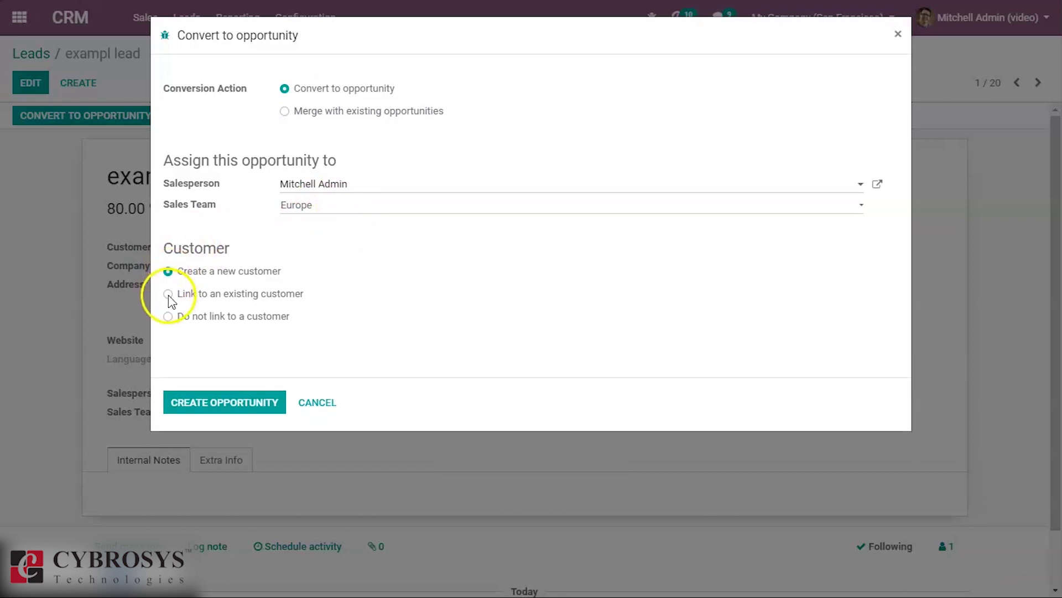
click(168, 295)
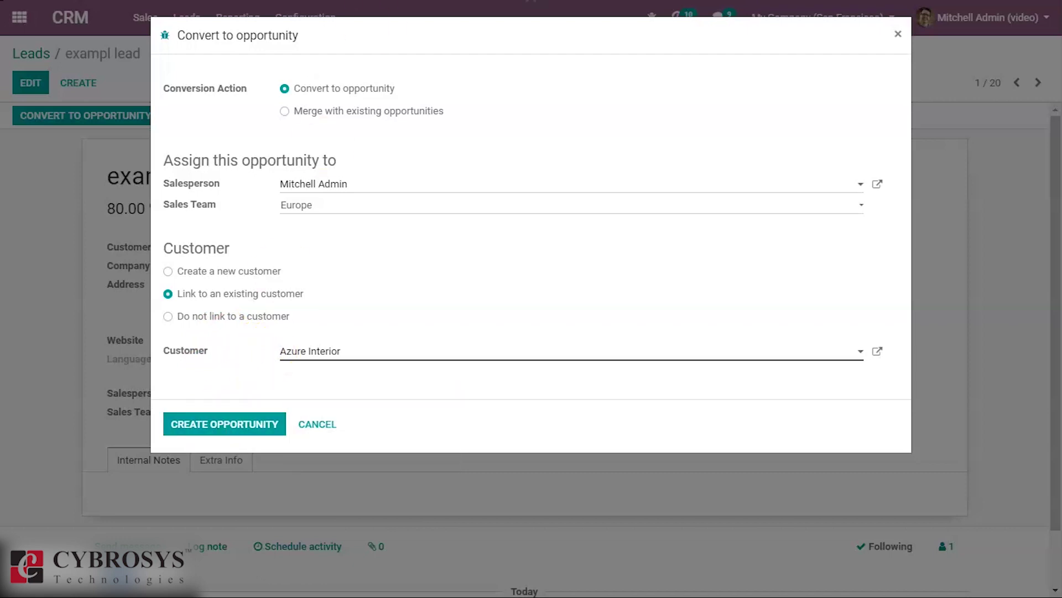
click(284, 111)
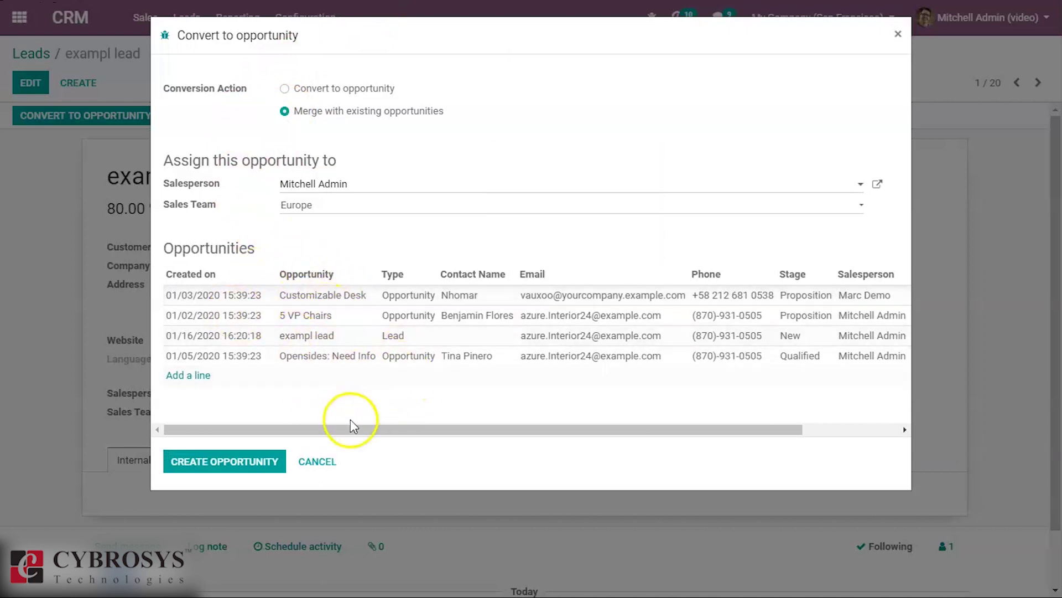
click(178, 376)
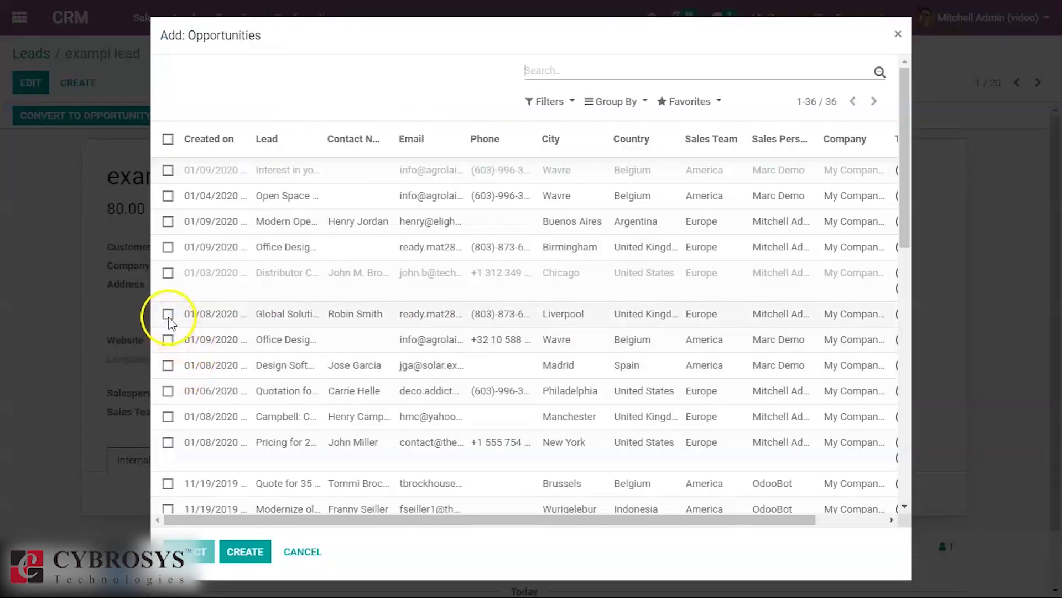
click(168, 316)
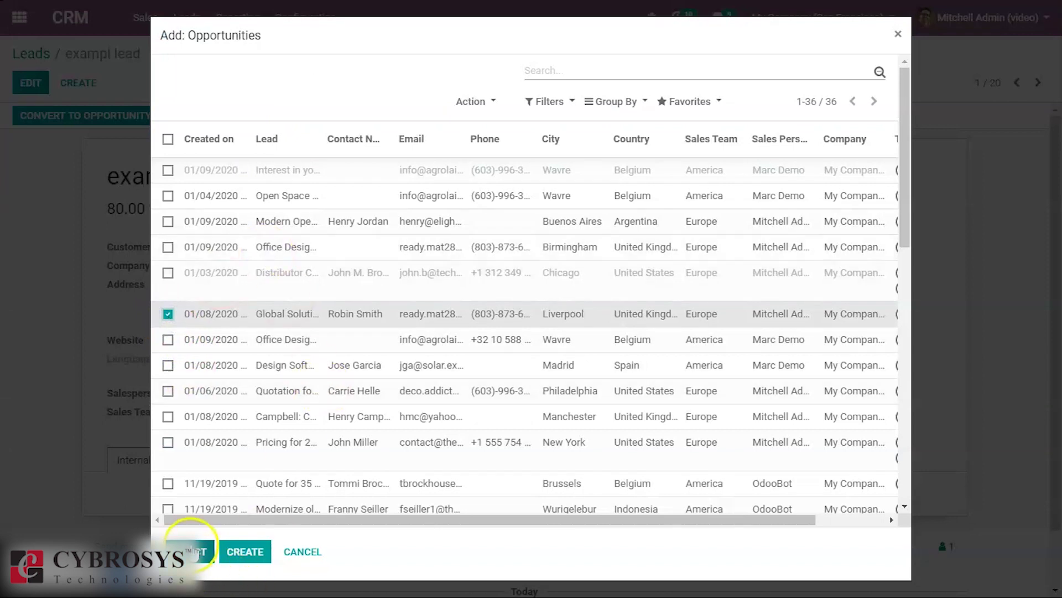
click(195, 550)
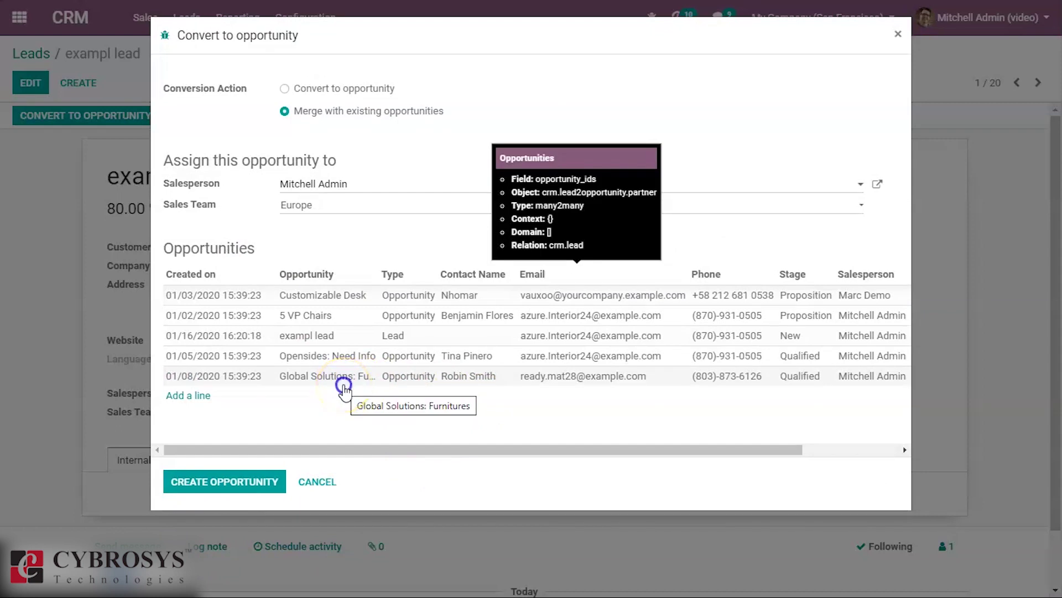
click(344, 383)
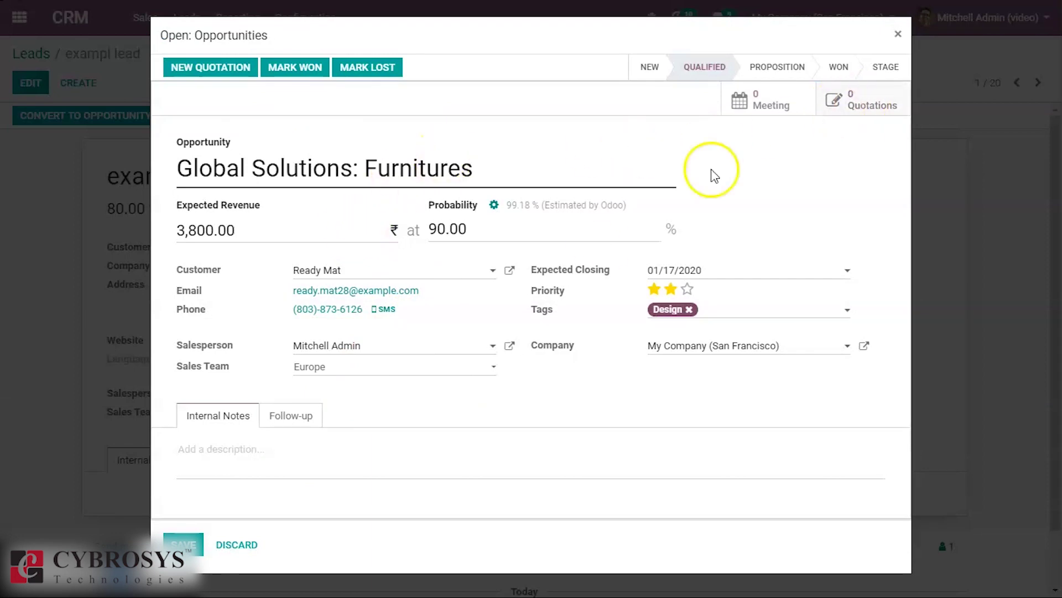
click(902, 35)
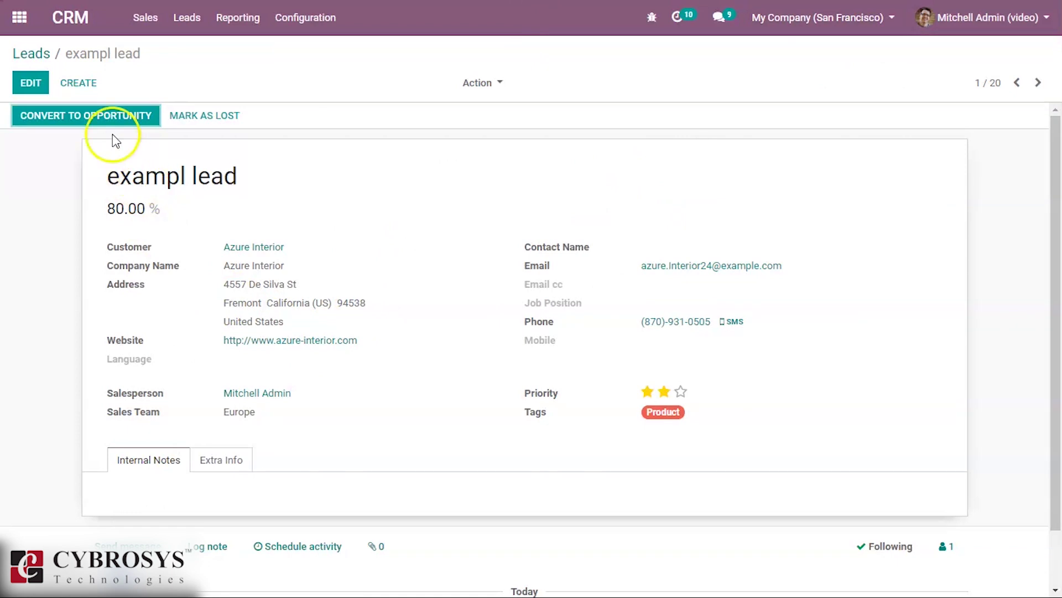
Step: Merge exampl lead into the listed opportunities, landing on Customizable Desk in Proposition
click(124, 116)
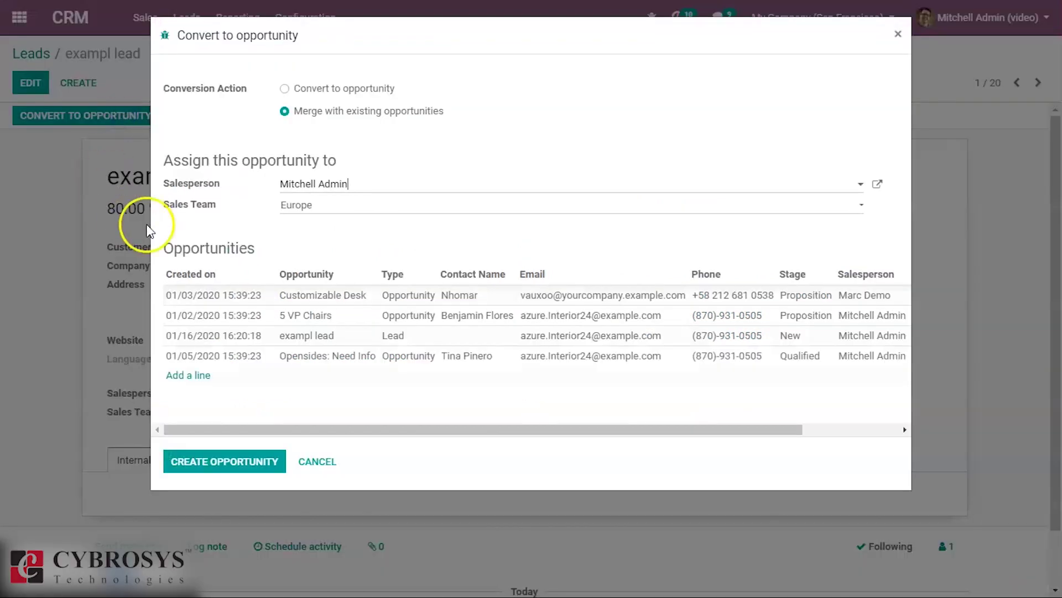
click(257, 464)
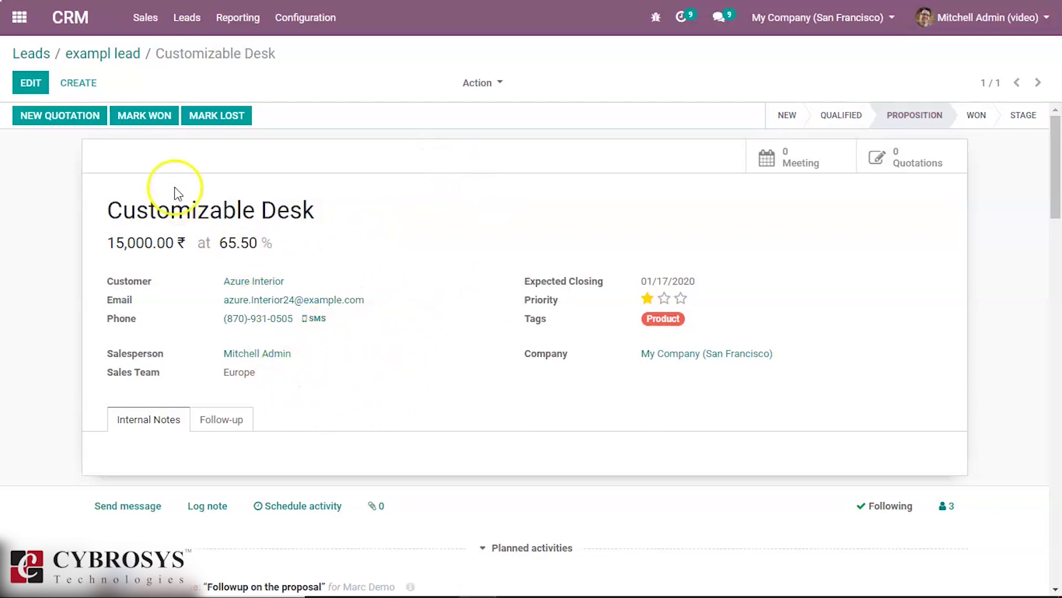
Step: Mark the 'Pricing for 25 desks' lead as lost and return to the Leads list
click(100, 55)
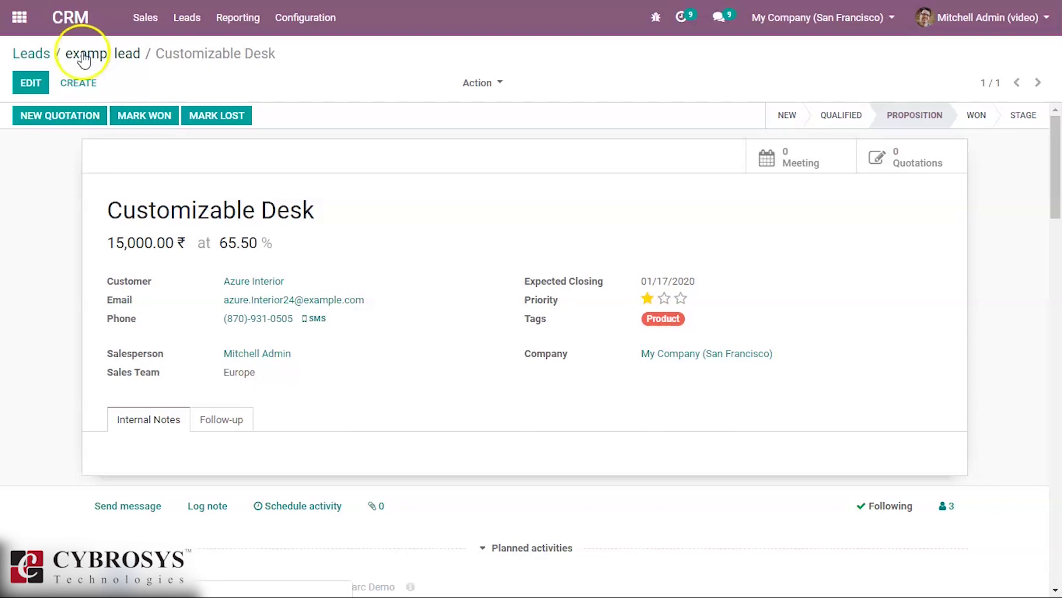
click(32, 53)
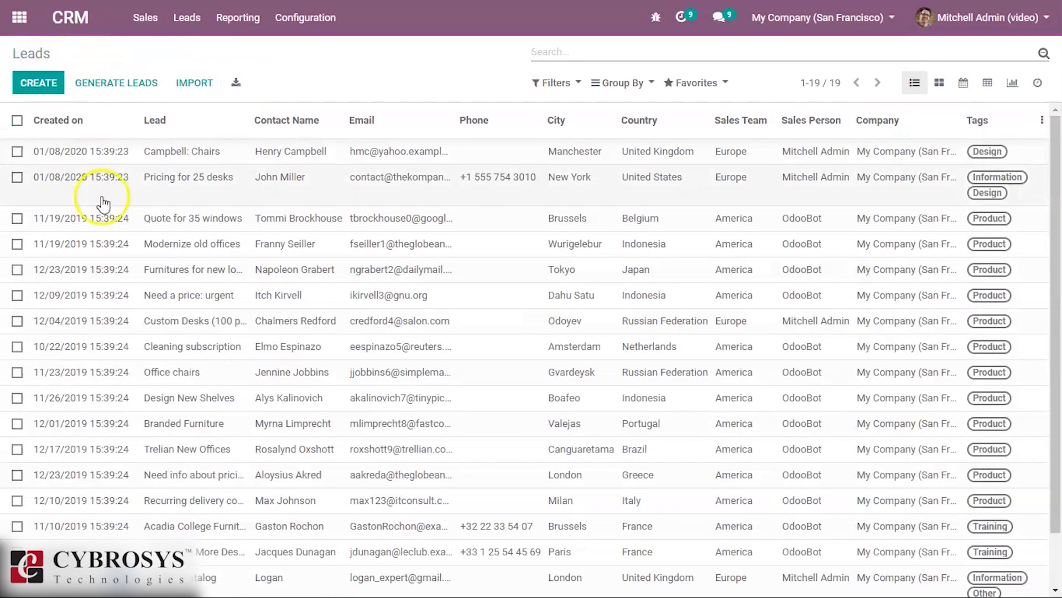
click(143, 202)
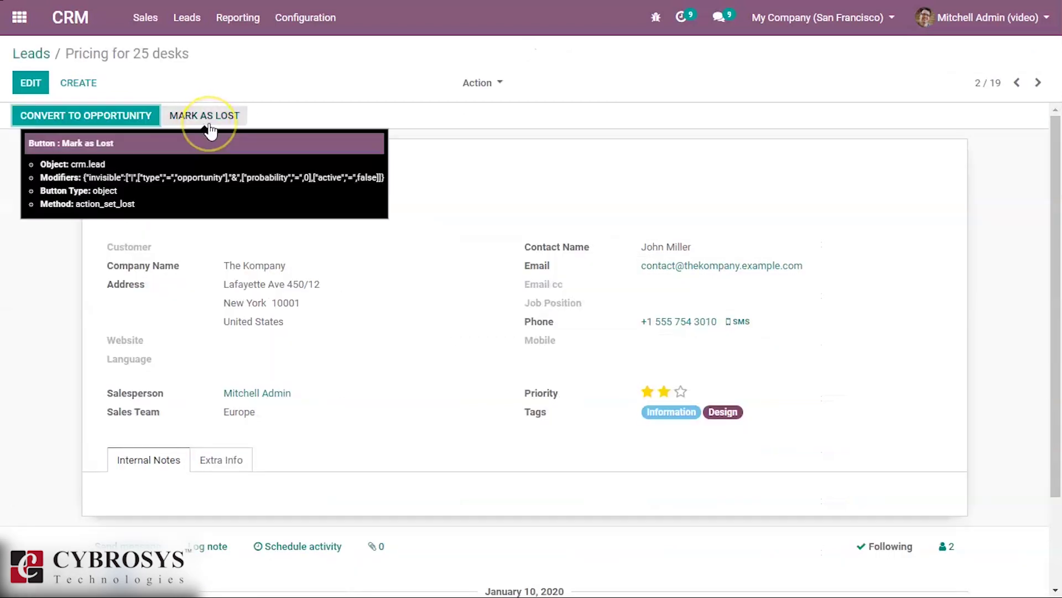
click(208, 123)
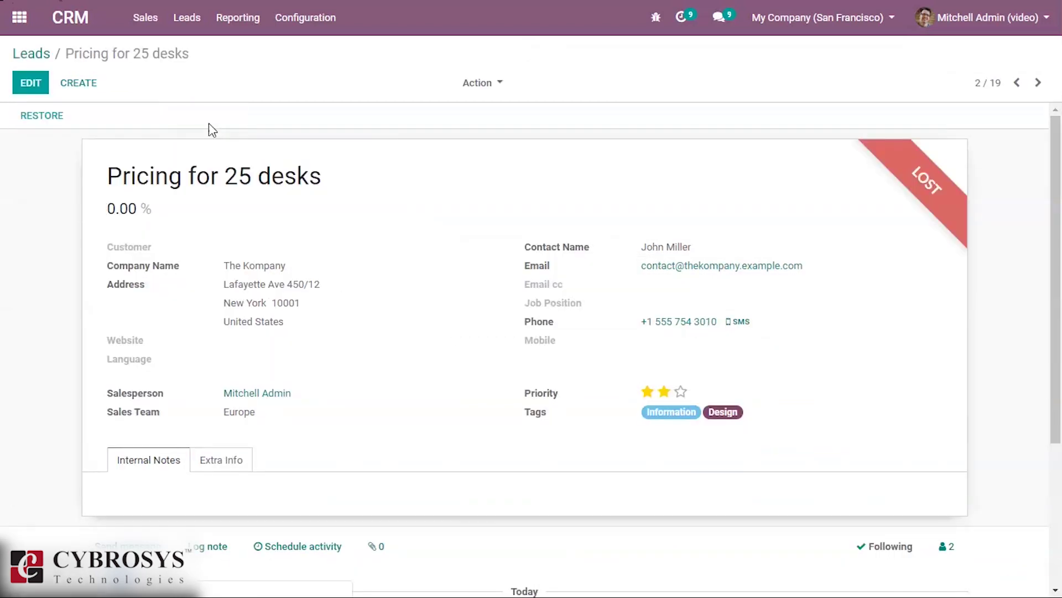
click(43, 55)
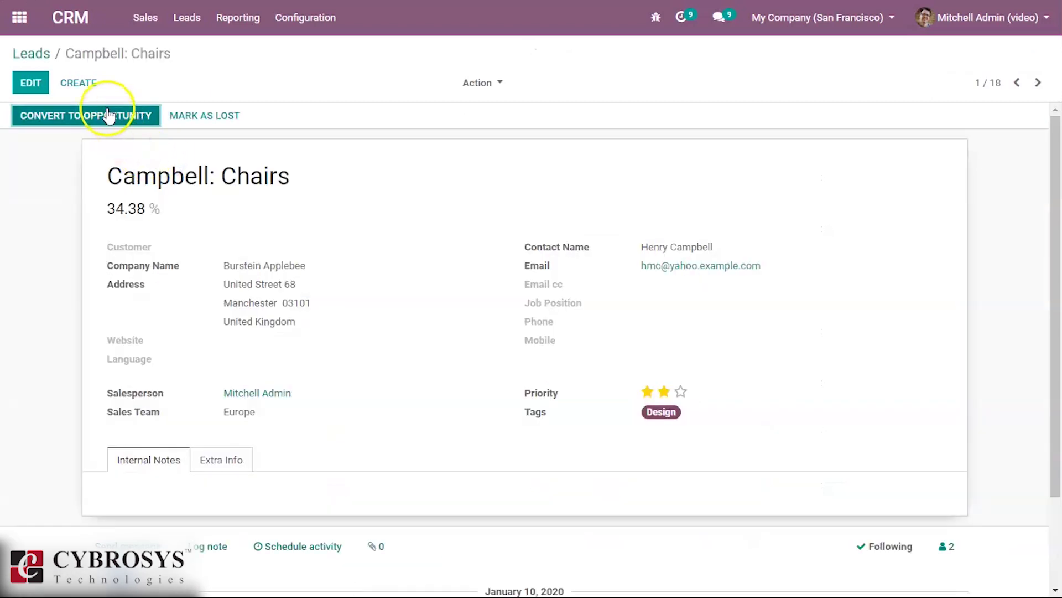
Step: Create the Campbell: Chairs opportunity with Azure Interior chosen as the existing customer
click(107, 114)
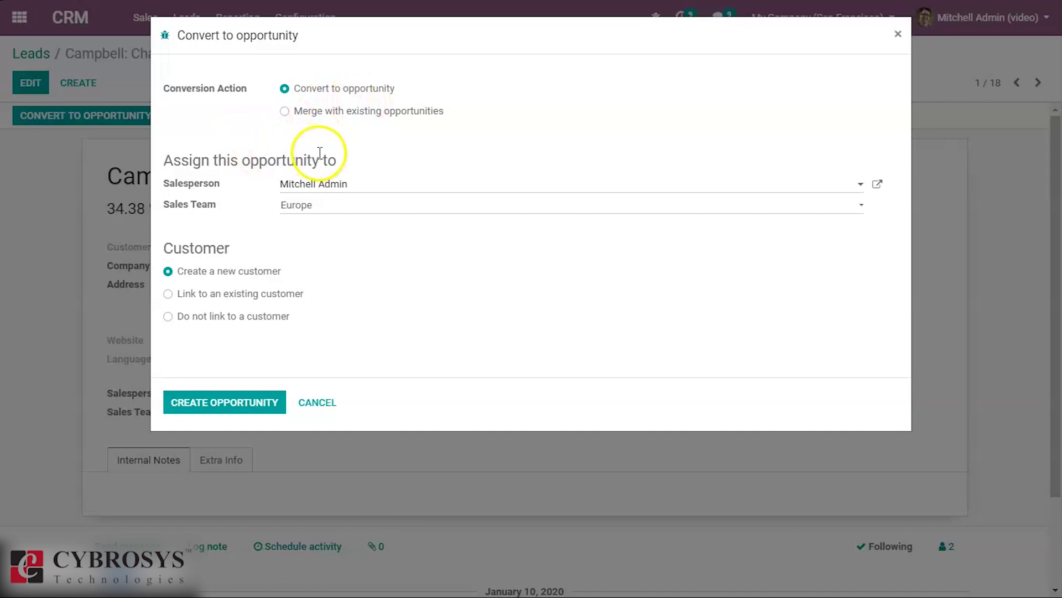
click(179, 298)
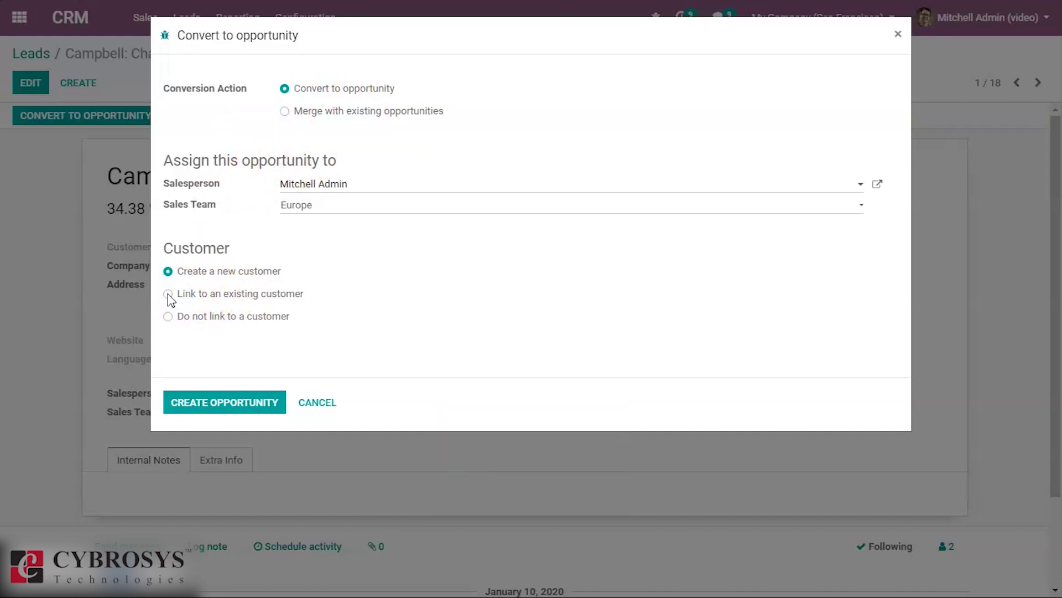
click(169, 295)
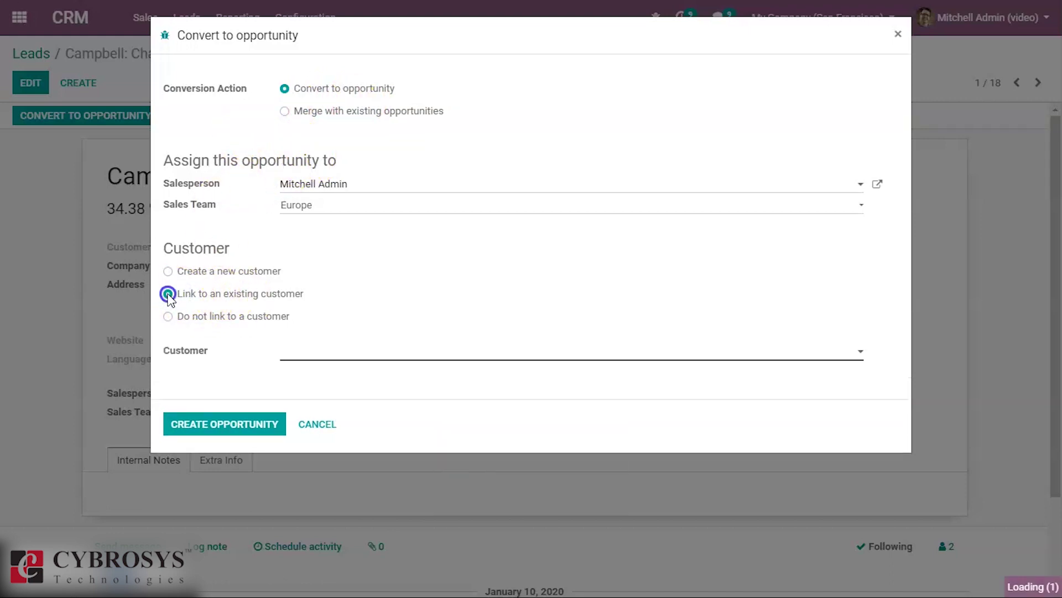
click(326, 355)
click(338, 398)
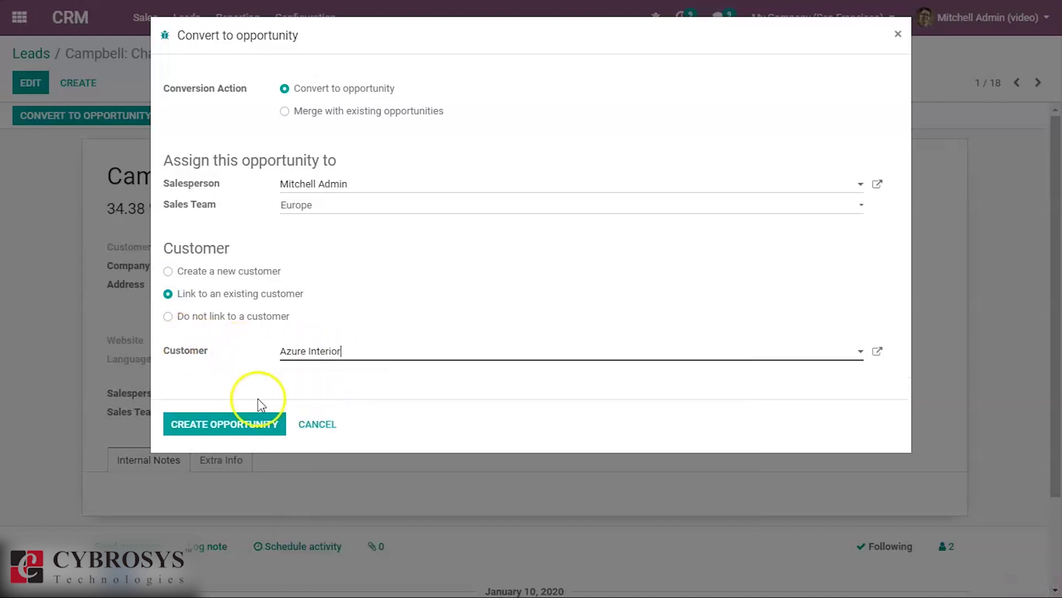
click(214, 428)
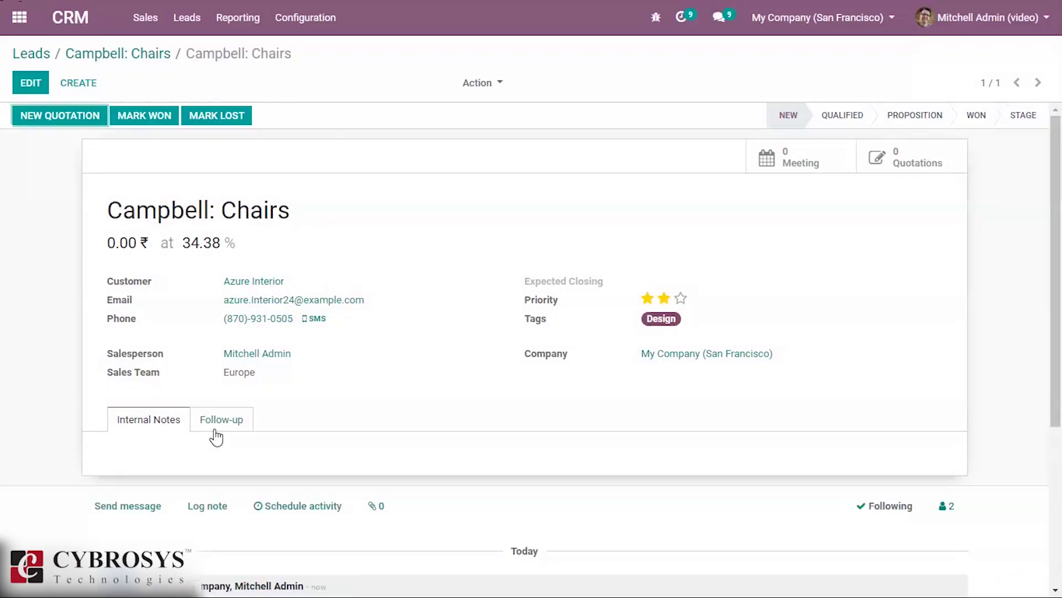
Step: Open My Pipeline, check the Campbell: Chairs opportunity card, and return to the board
click(77, 188)
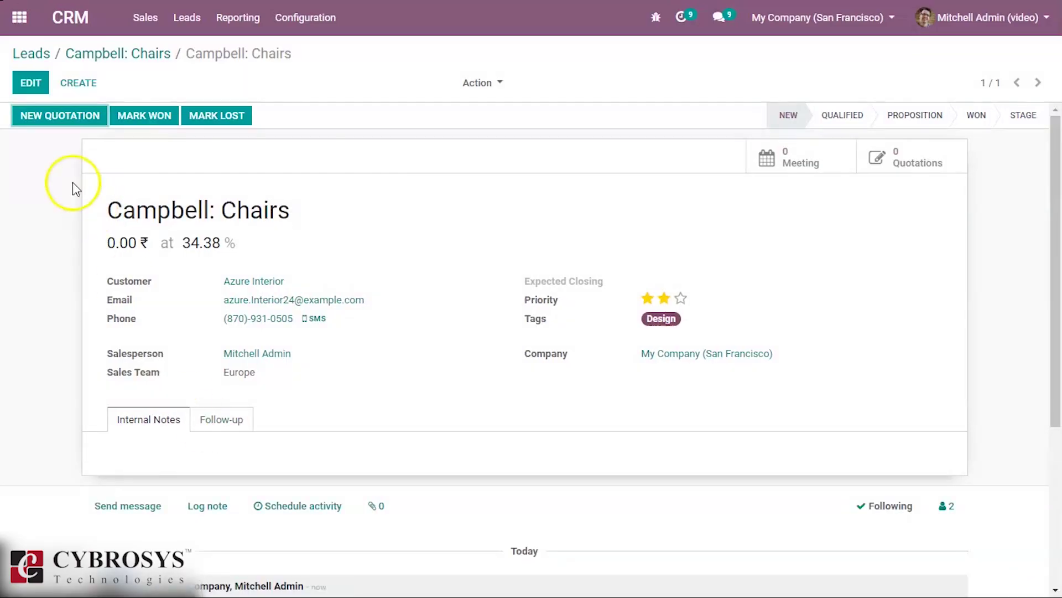
click(142, 20)
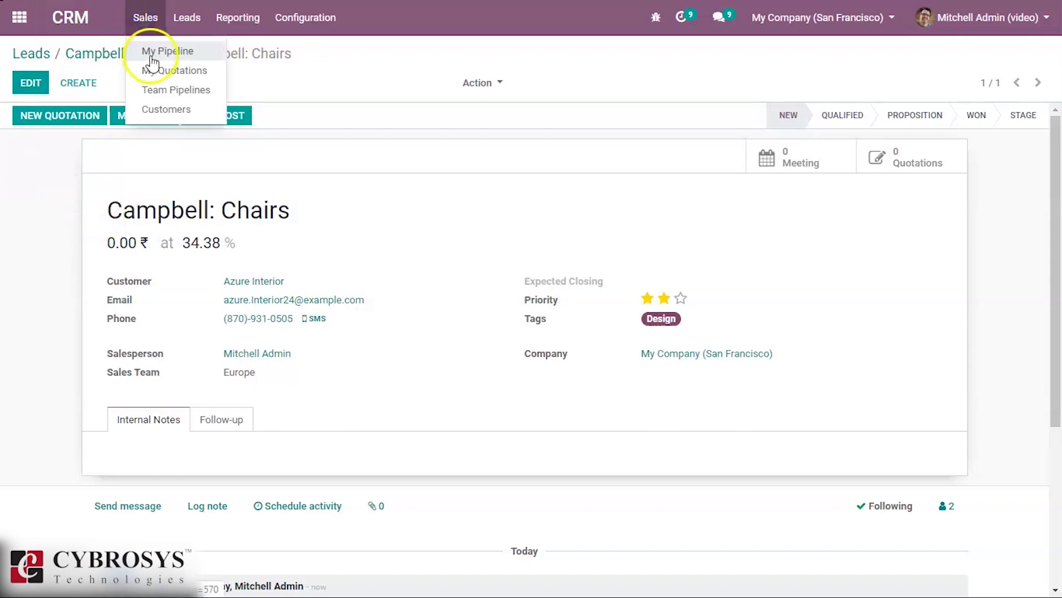
click(152, 55)
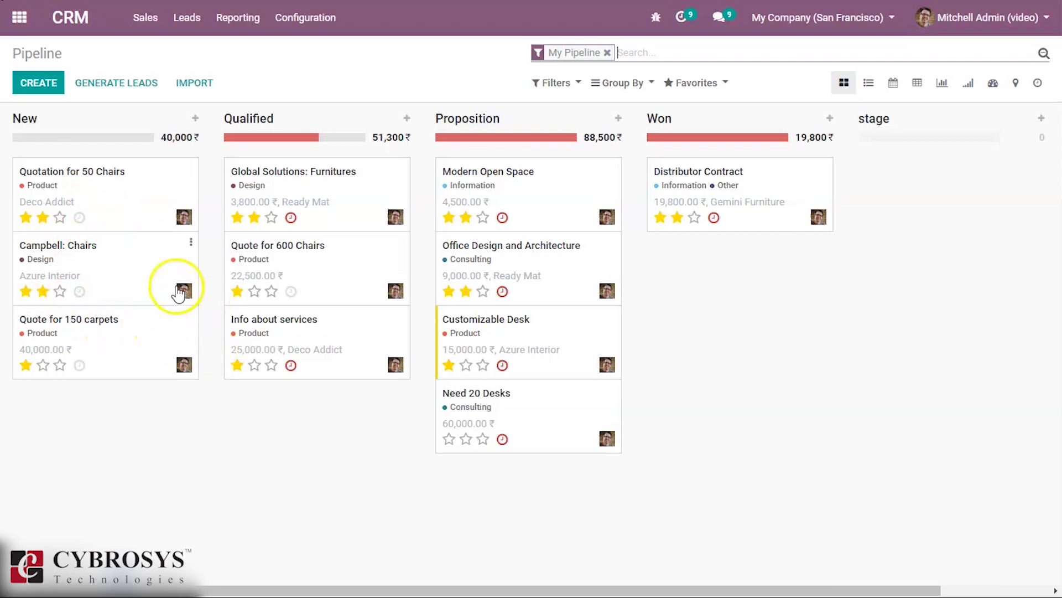
click(143, 255)
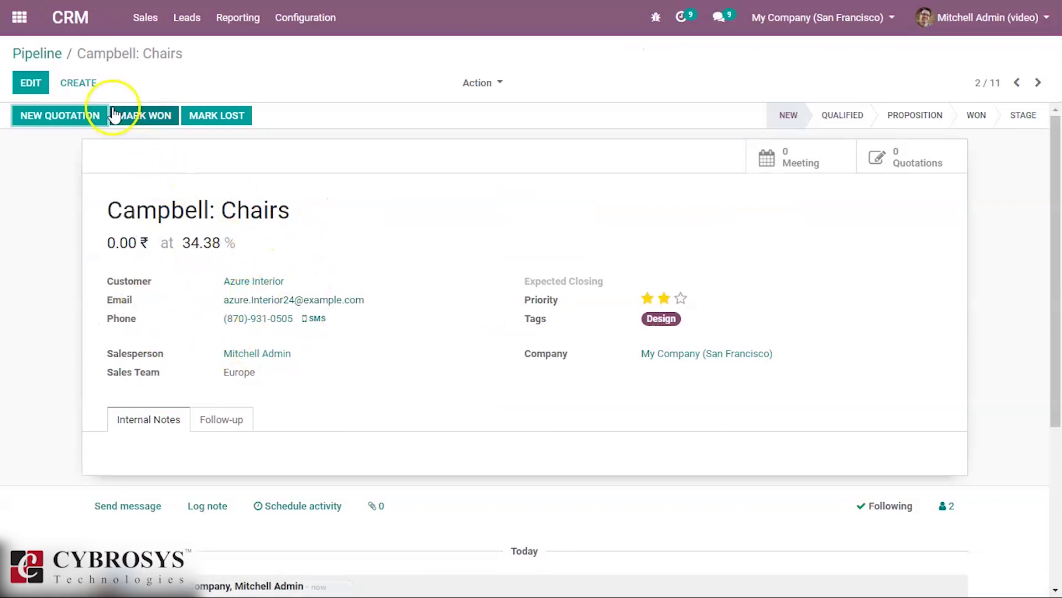
click(38, 54)
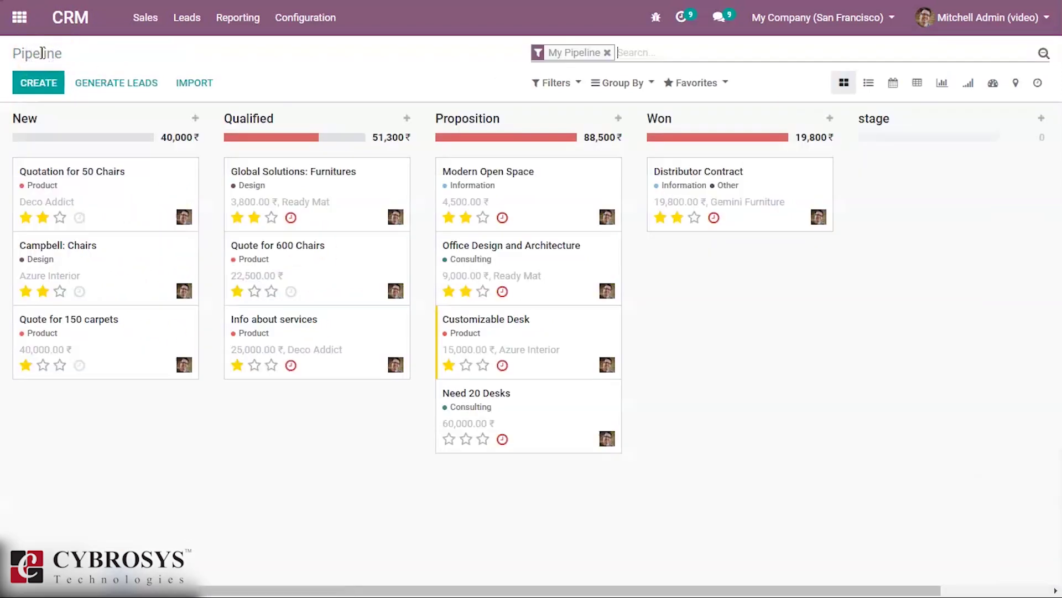